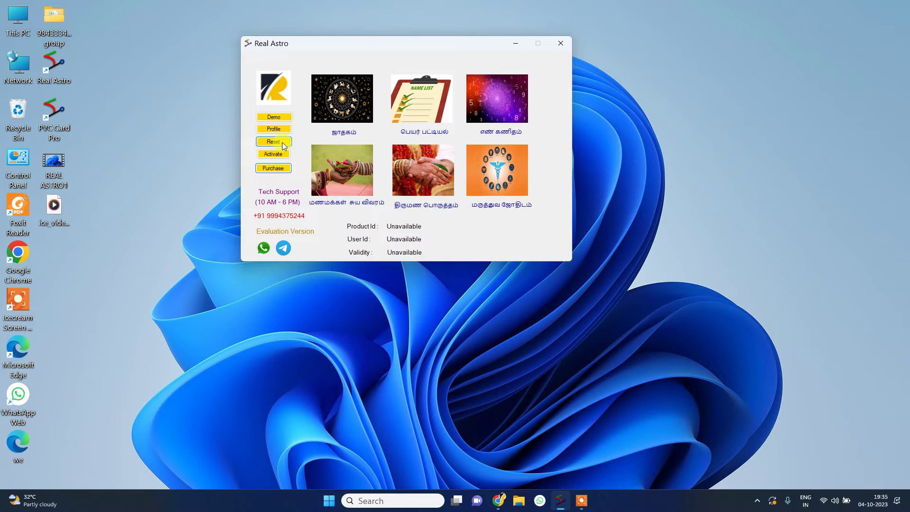
Open the Real Astro Unlock web page through Reset, then minimise the browser to return to Real Astro.
{"action": "left_click", "coordinate": [282, 142]}
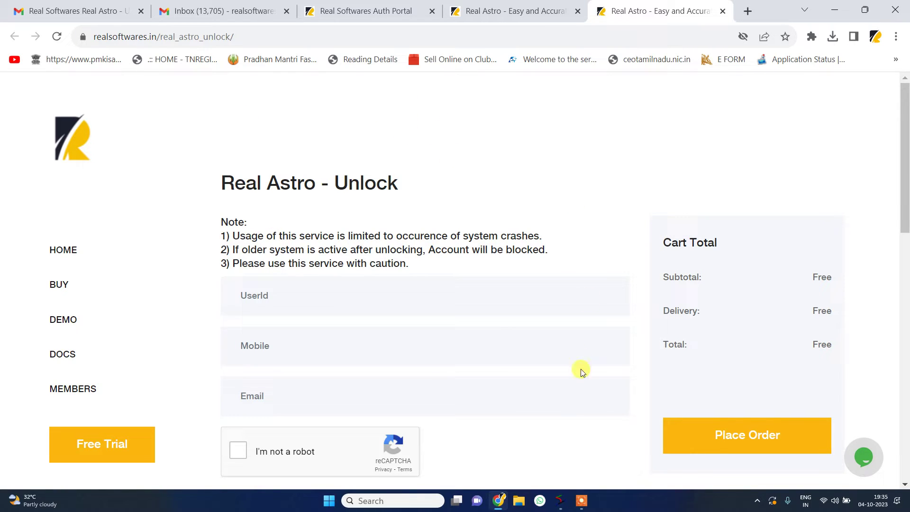
{"action": "left_click", "coordinate": [581, 501]}
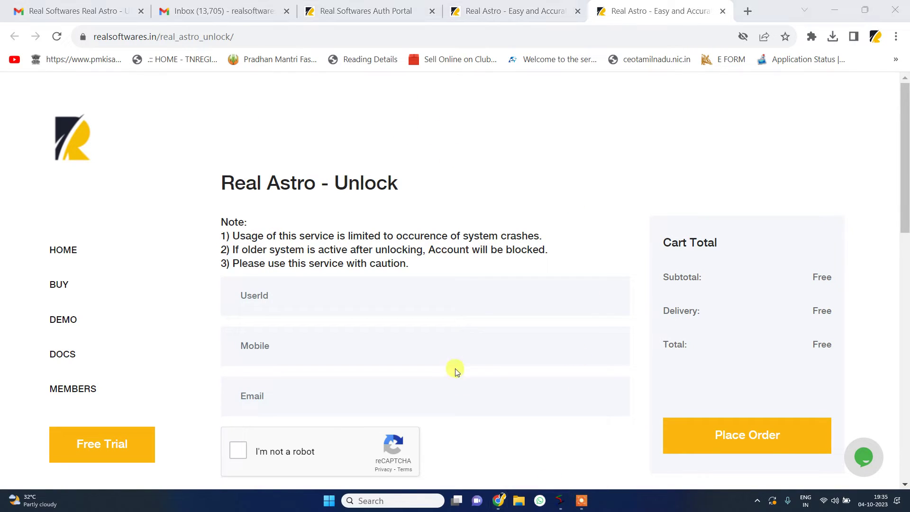
{"action": "left_click", "coordinate": [834, 10]}
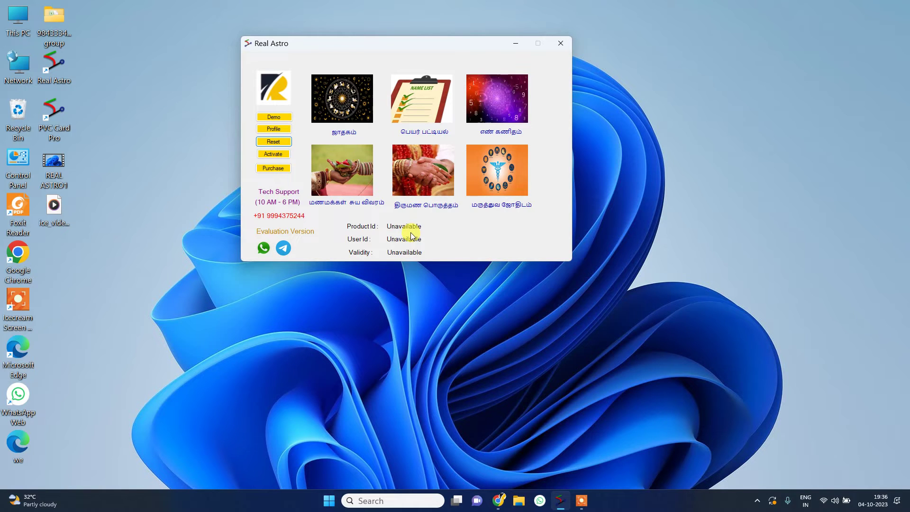
Open the Activation Wizard and follow its link to the Real Softwares sign-in portal.
{"action": "left_click", "coordinate": [274, 154]}
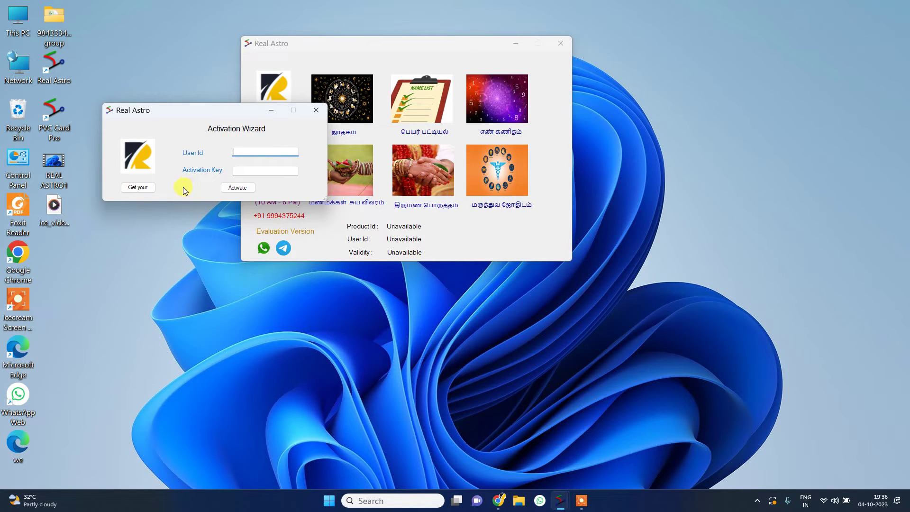
{"action": "left_click", "coordinate": [137, 187]}
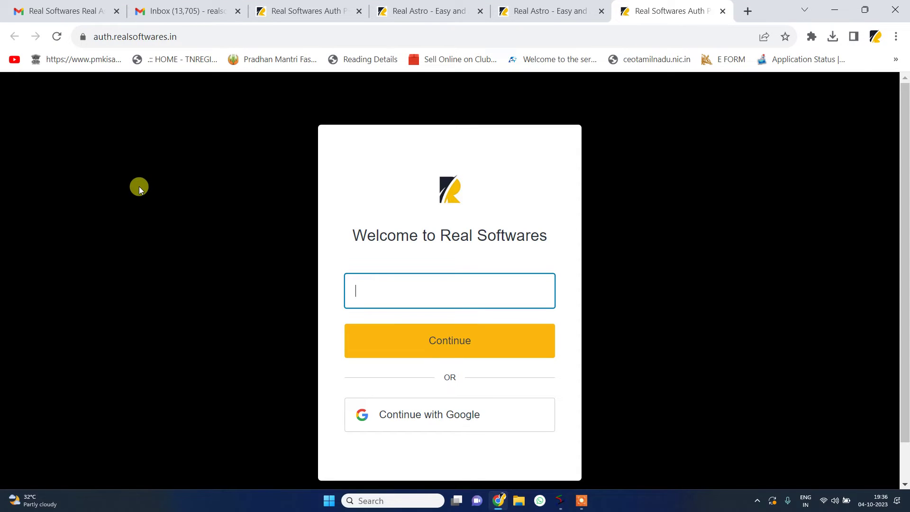
Sign in to the Real Softwares Auth Portal with a Google account.
{"action": "left_click", "coordinate": [413, 420]}
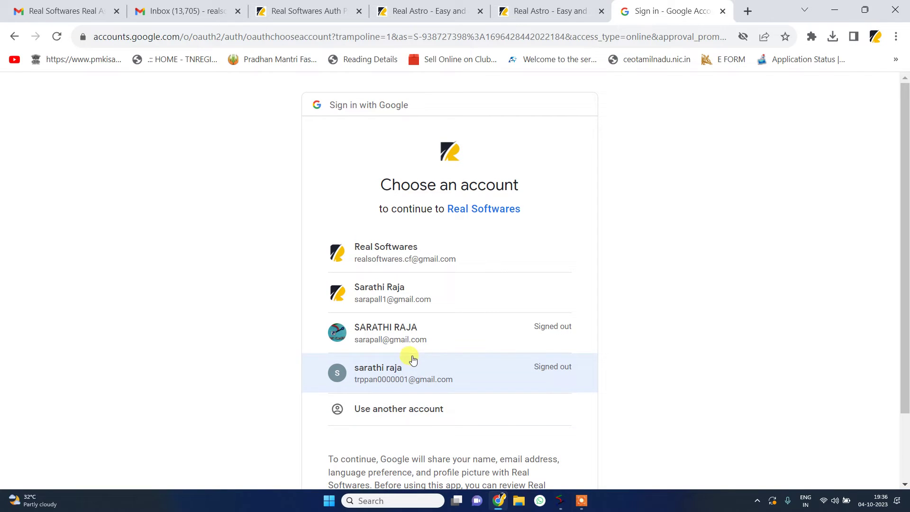
{"action": "left_click", "coordinate": [401, 304]}
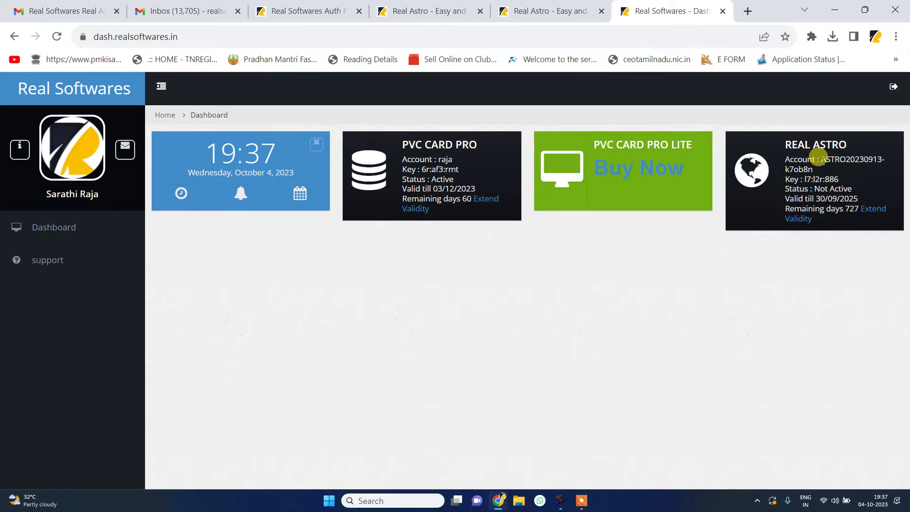
Copy the REAL ASTRO account id from the dashboard into the wizard's User Id field.
{"action": "left_click_drag", "start_coordinate": [819, 159], "coordinate": [863, 167]}
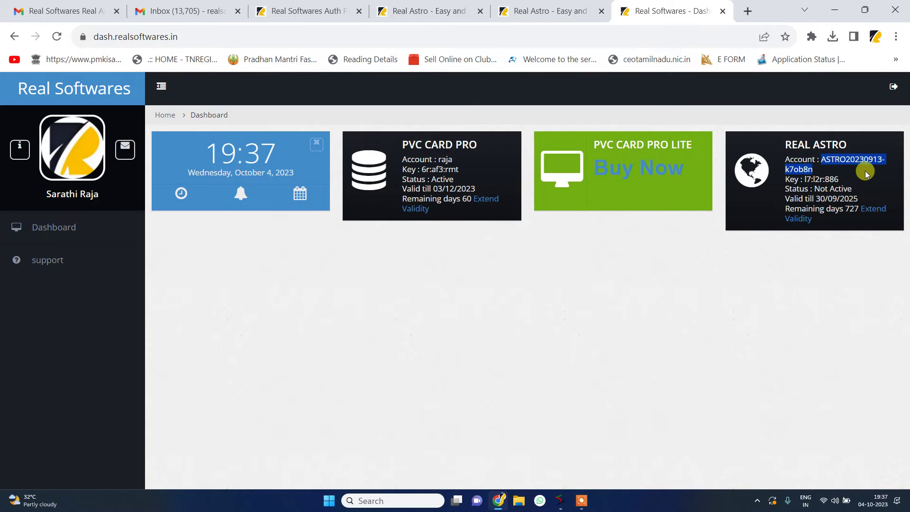
{"action": "left_click", "coordinate": [560, 505]}
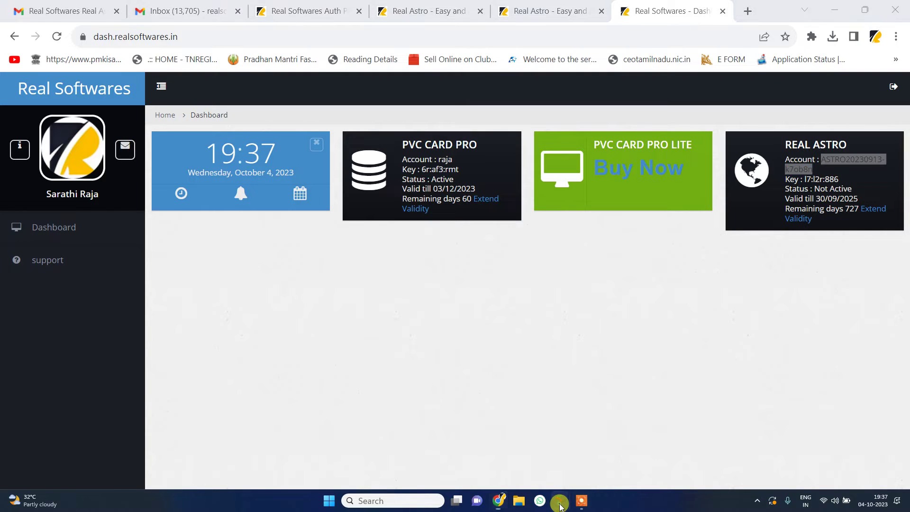
{"action": "left_click", "coordinate": [526, 436]}
{"action": "left_click", "coordinate": [267, 153]}
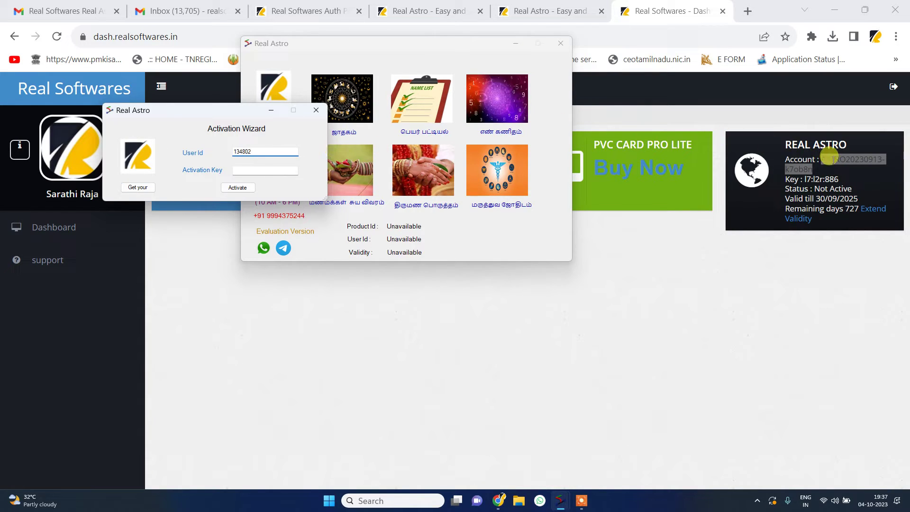
{"action": "right_click", "coordinate": [833, 166]}
{"action": "left_click", "coordinate": [643, 169]}
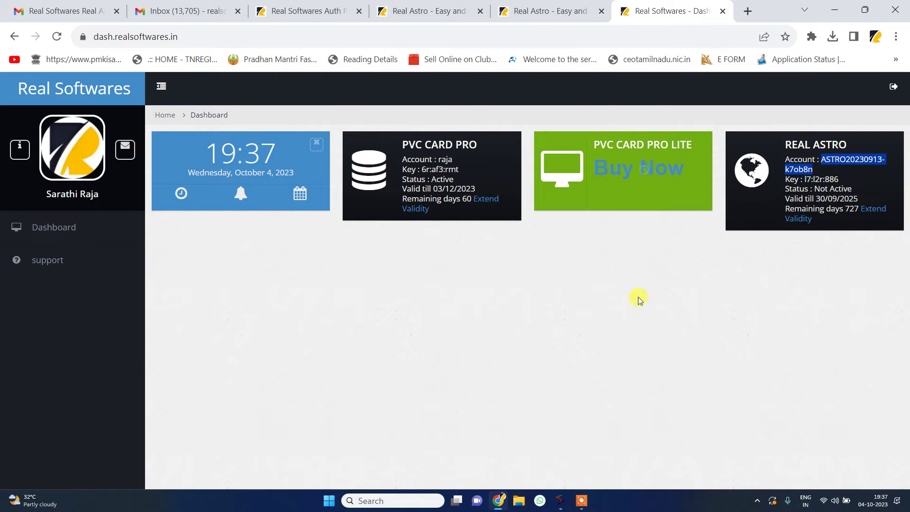
{"action": "mouse_move", "coordinate": [560, 500]}
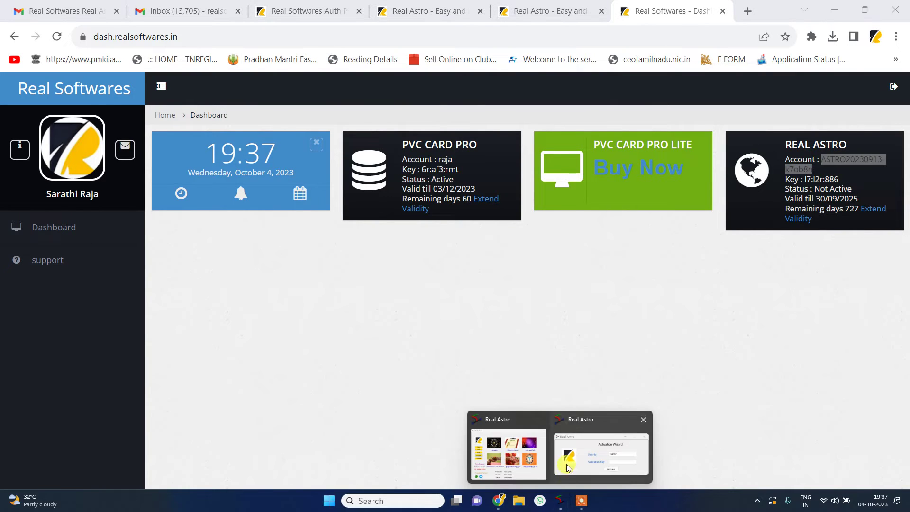
{"action": "left_click", "coordinate": [603, 453]}
{"action": "key", "text": "ctrl+a"}
{"action": "key", "text": "ctrl+v"}
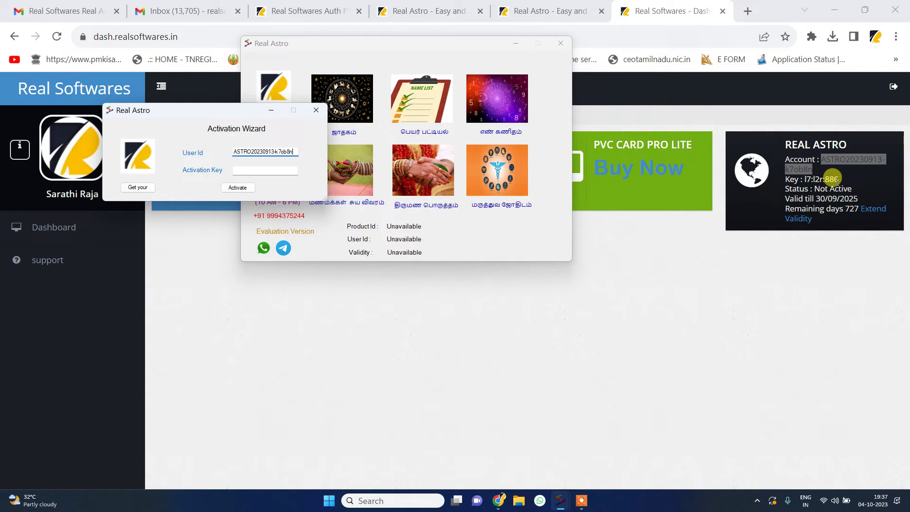
Paste the dashboard's activation key into Activation Key, activate, and confirm the success message.
{"action": "left_click", "coordinate": [805, 179]}
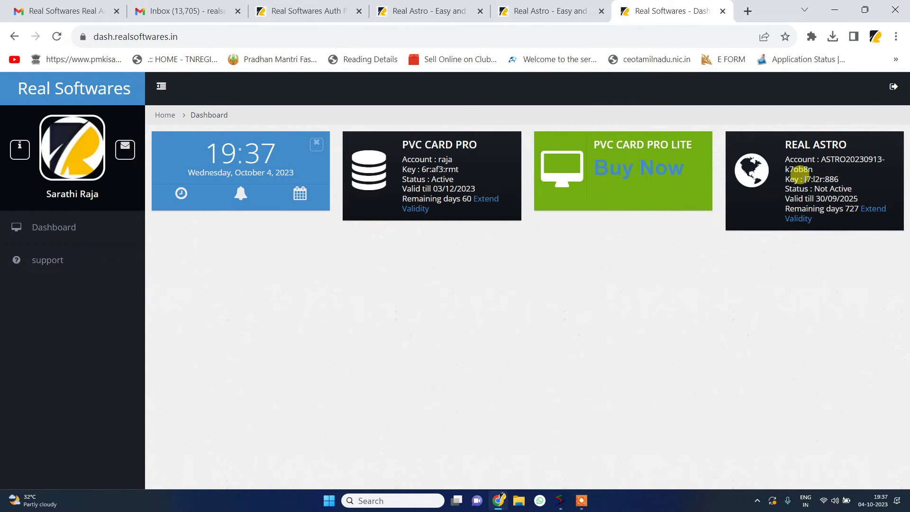
{"action": "left_click_drag", "start_coordinate": [804, 178], "coordinate": [846, 181]}
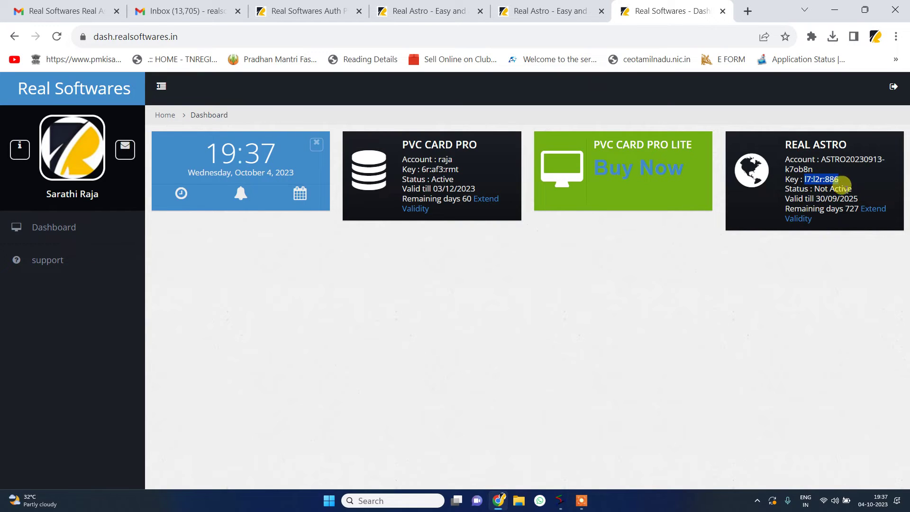
{"action": "mouse_move", "coordinate": [573, 506]}
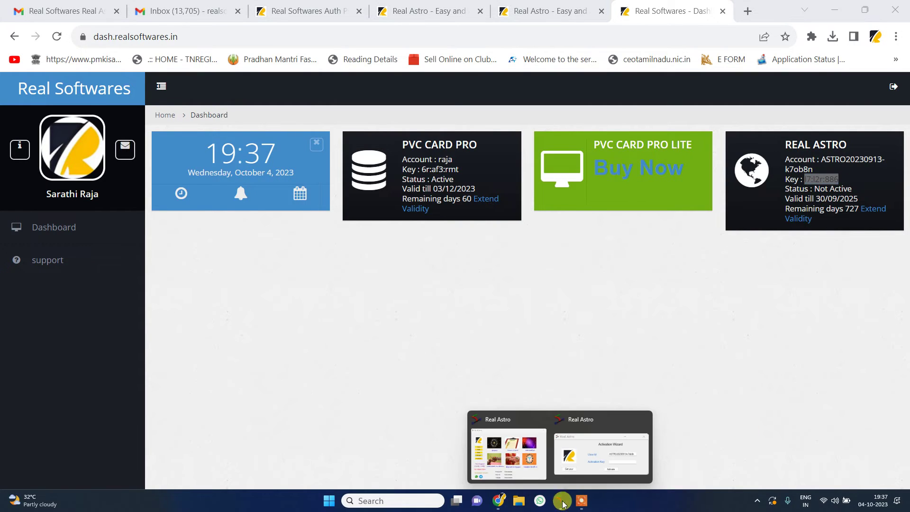
{"action": "left_click", "coordinate": [568, 450]}
{"action": "left_click", "coordinate": [255, 171]}
{"action": "key", "text": "ctrl+v"}
{"action": "left_click", "coordinate": [229, 188]}
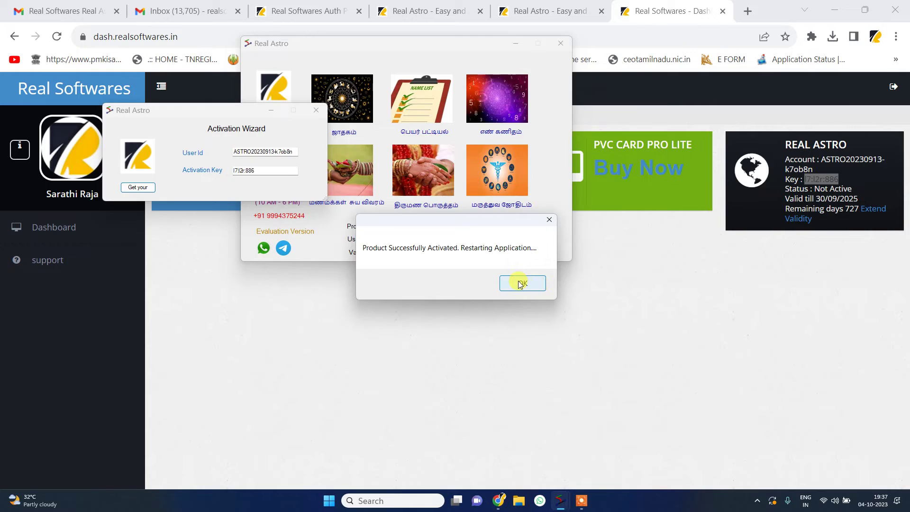
{"action": "left_click", "coordinate": [519, 281]}
{"action": "left_click", "coordinate": [40, 231]}
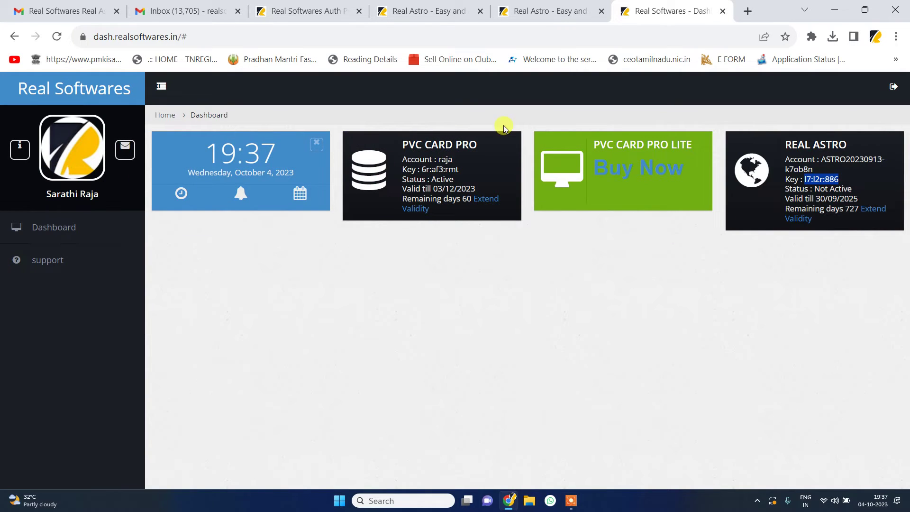
Minimise the browser and check that Real Astro shows Professional Version with 727 days validity.
{"action": "left_click", "coordinate": [834, 10]}
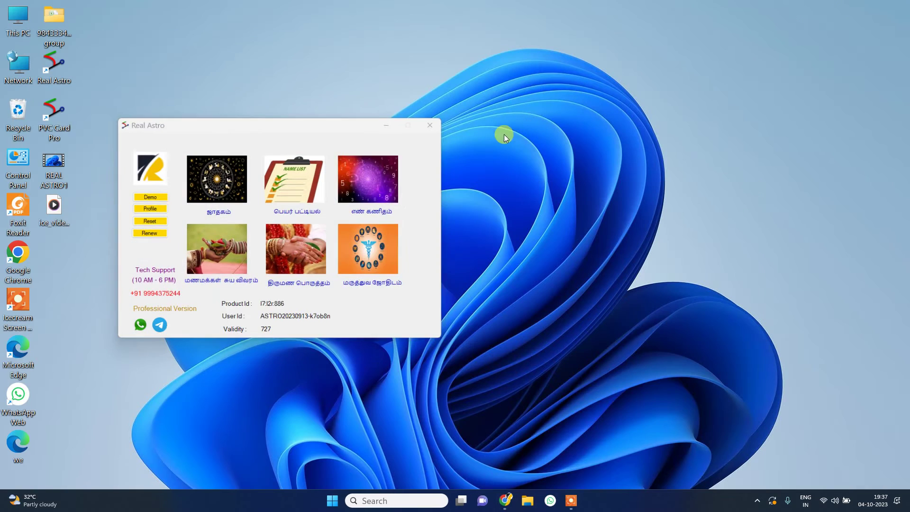
{"action": "left_click", "coordinate": [148, 245]}
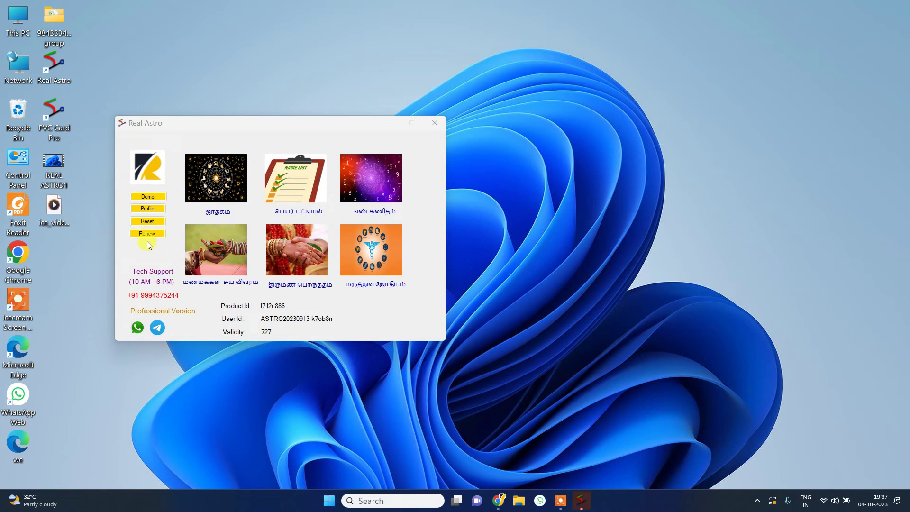
{"action": "left_click", "coordinate": [145, 236]}
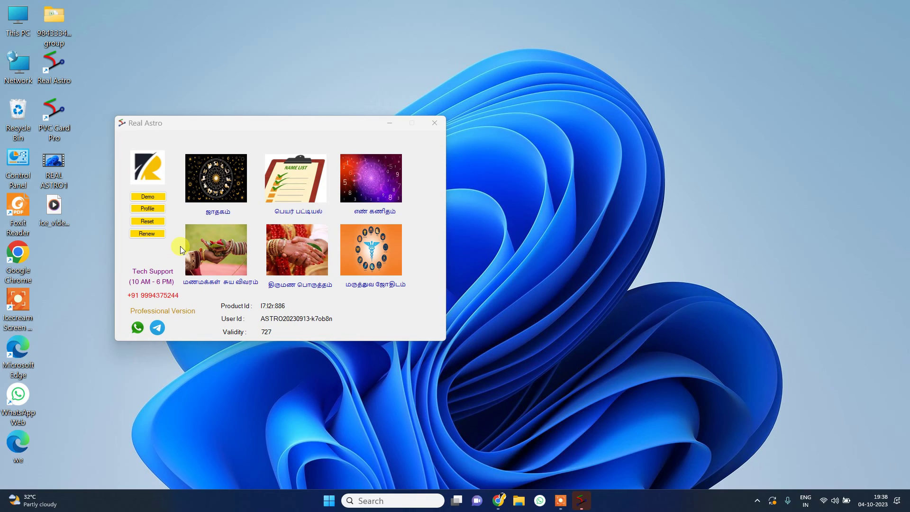
Fill in the profile's name, both address fields and contact number.
{"action": "left_click", "coordinate": [150, 209]}
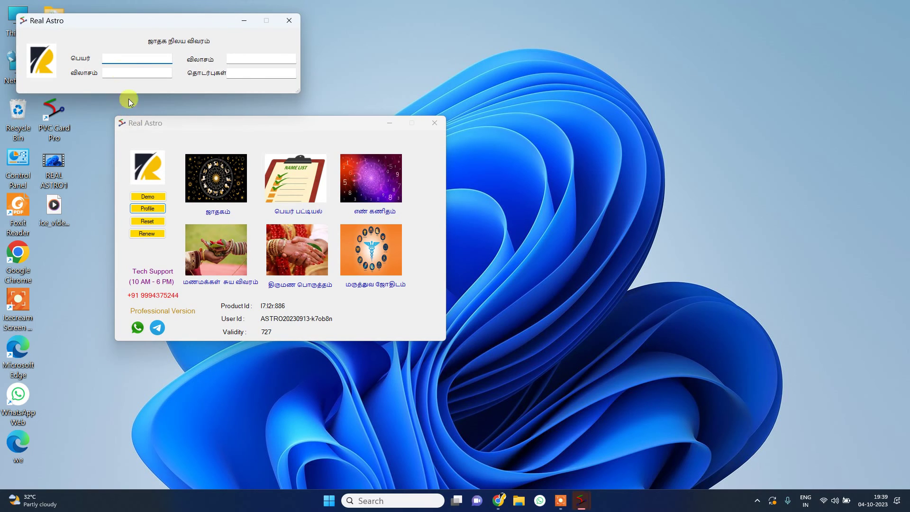
{"action": "type", "text": "SARATHI COMPU"}
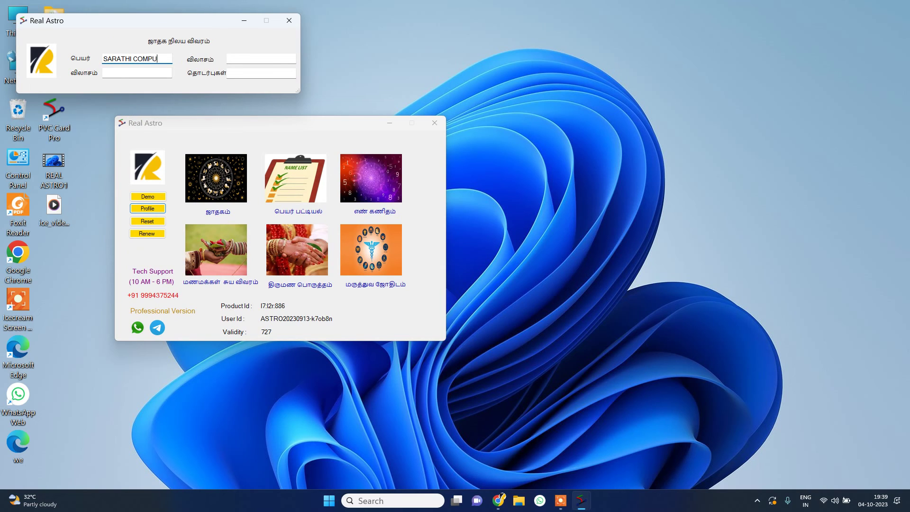
{"action": "type", "text": "TER"}
{"action": "left_click", "coordinate": [123, 74]}
{"action": "type", "text": "TRICHY"}
{"action": "left_click", "coordinate": [235, 56]}
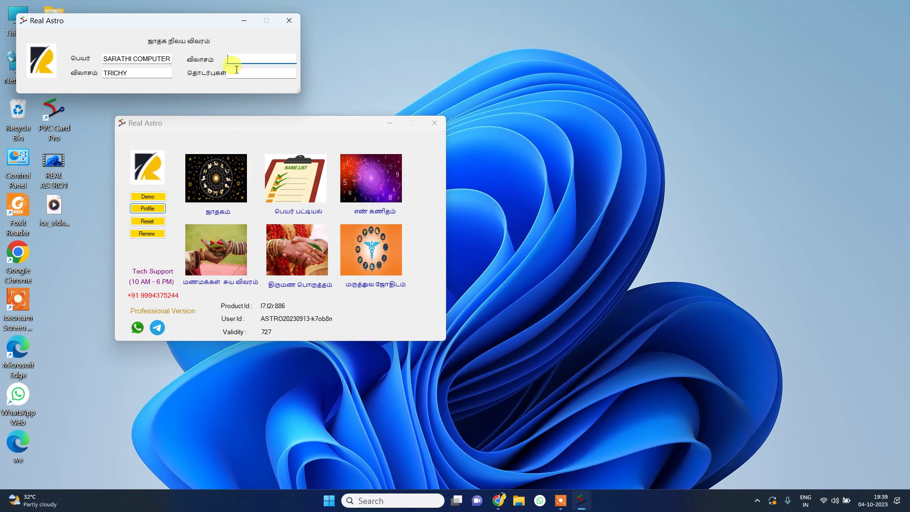
{"action": "type", "text": "TAMILNADU"}
{"action": "key", "text": "Tab"}
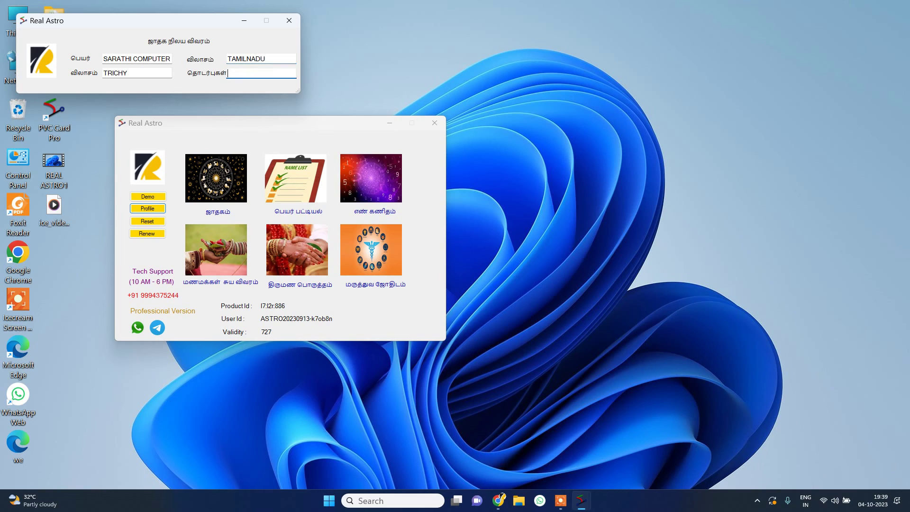
Close the profile, reopen it to verify the details were kept, and close it again.
{"action": "left_click", "coordinate": [287, 22]}
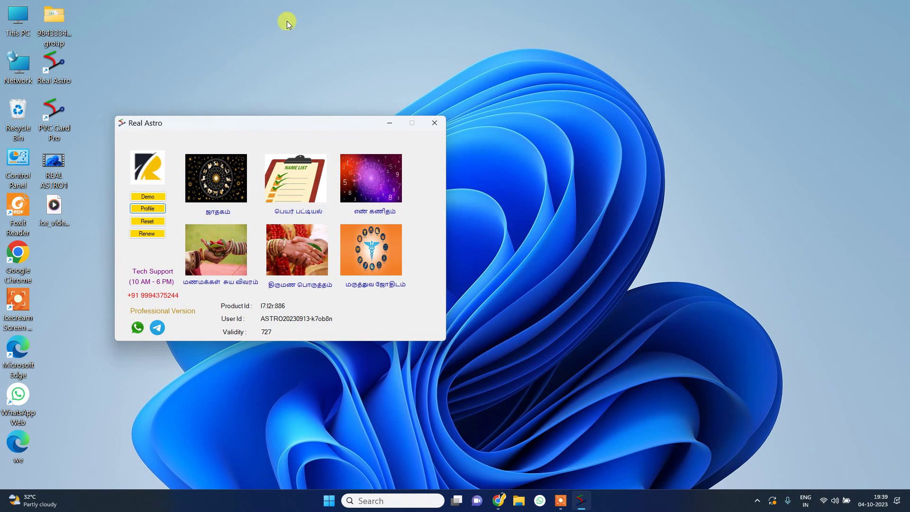
{"action": "left_click", "coordinate": [161, 211]}
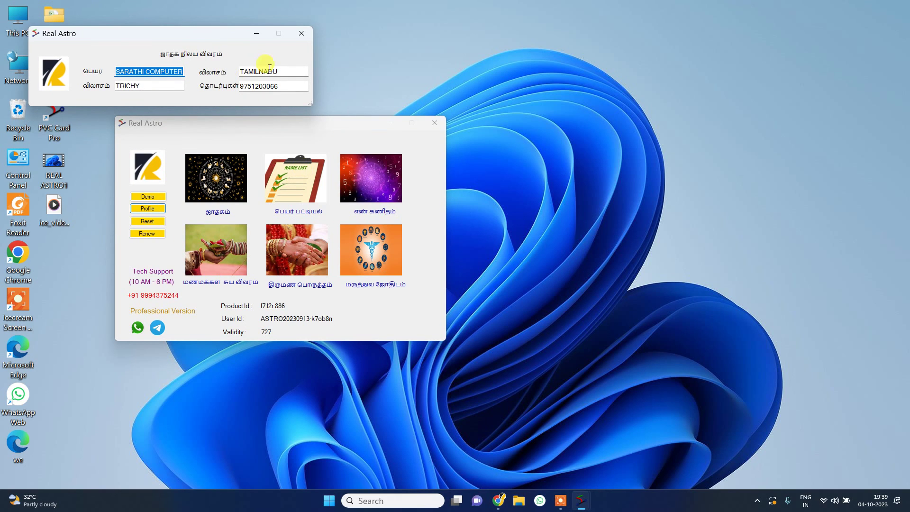
{"action": "left_click", "coordinate": [299, 33]}
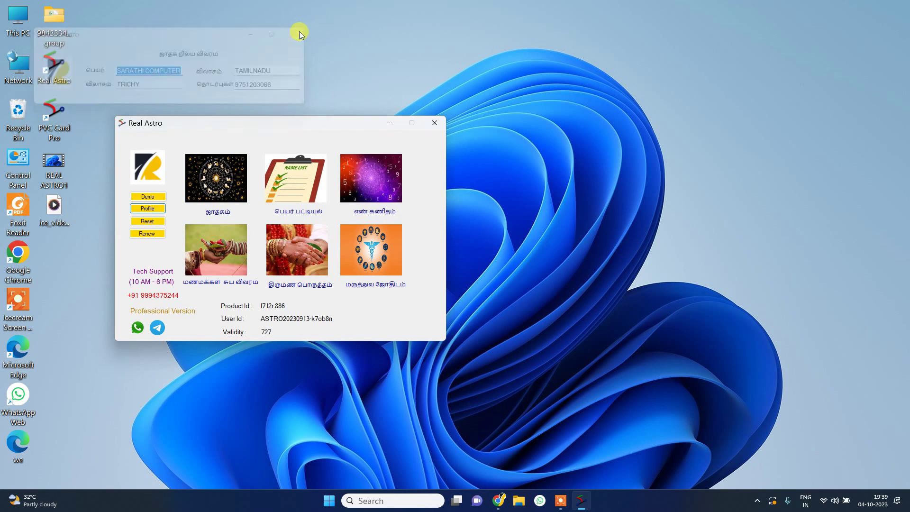